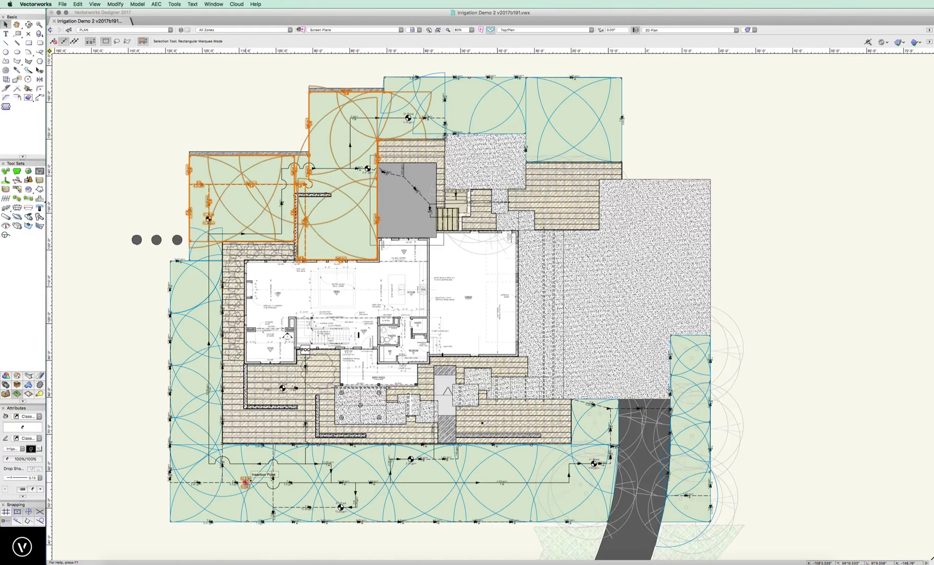
Replace the upper-left zone's selection with the irrigation component at the plan's lower left.
left_click(245, 482)
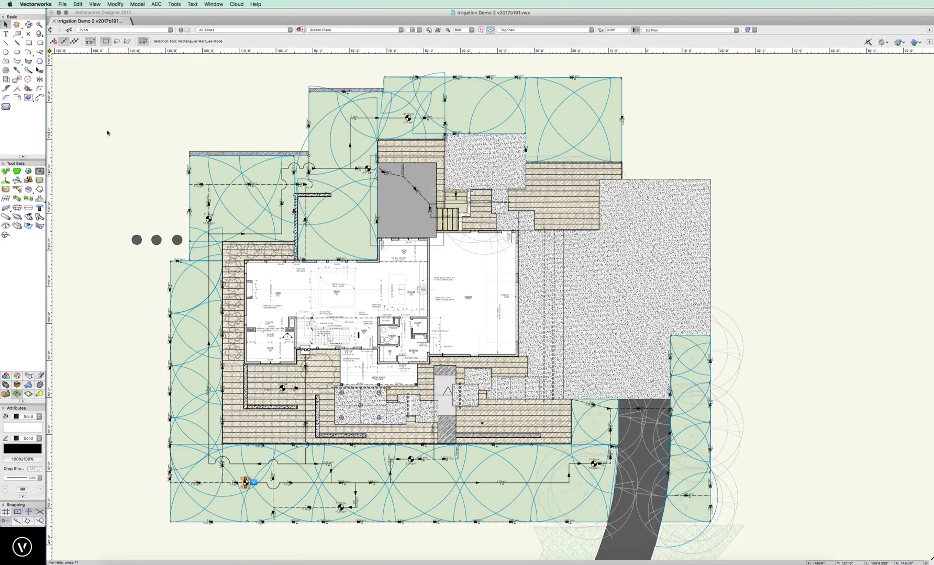
Select everything connected to the lower-left component, then recalculate the whole irrigation network.
left_click(155, 5)
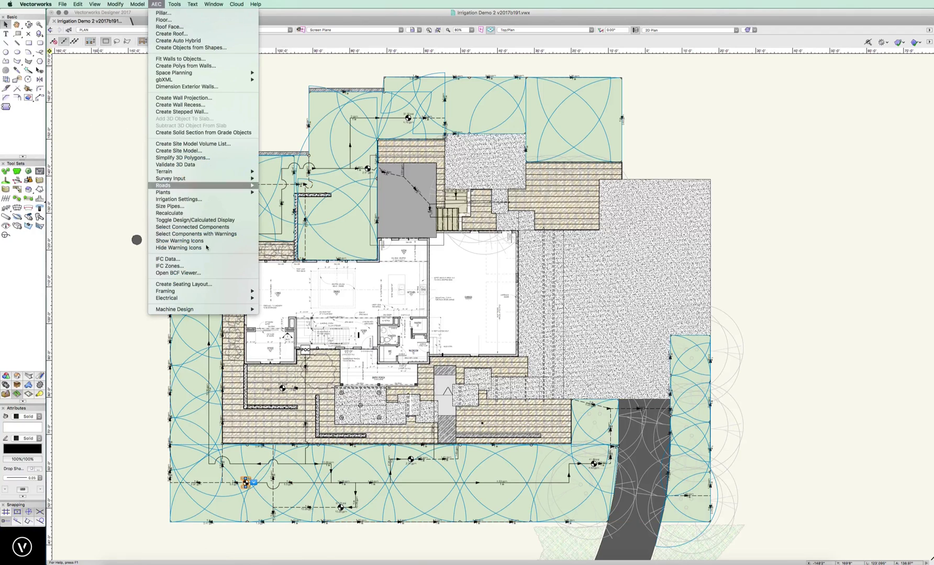
left_click(173, 227)
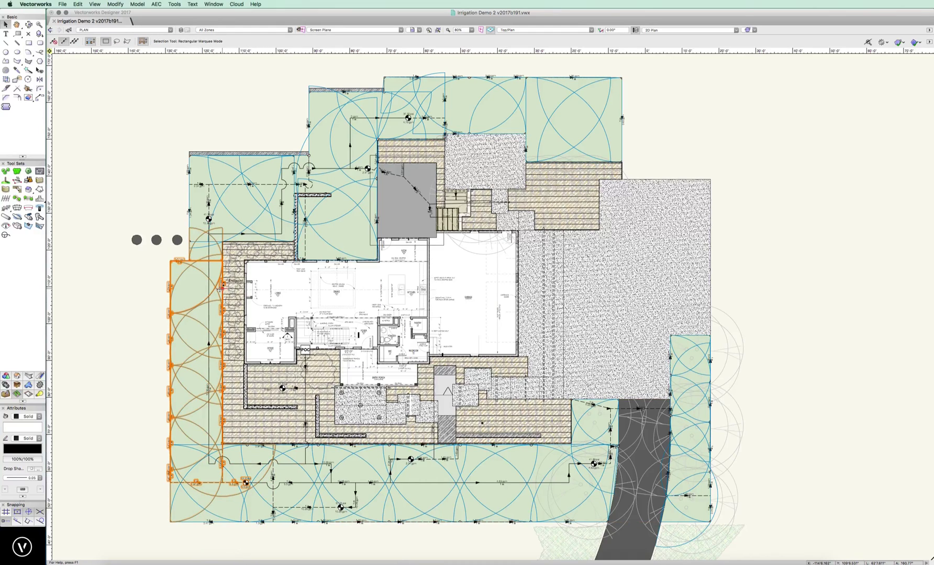
left_click(175, 4)
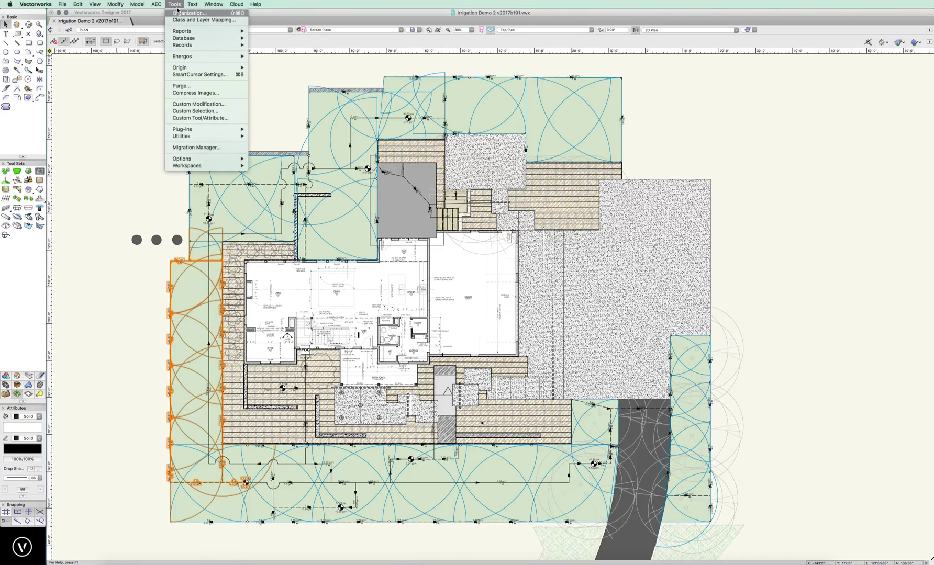
left_click(111, 157)
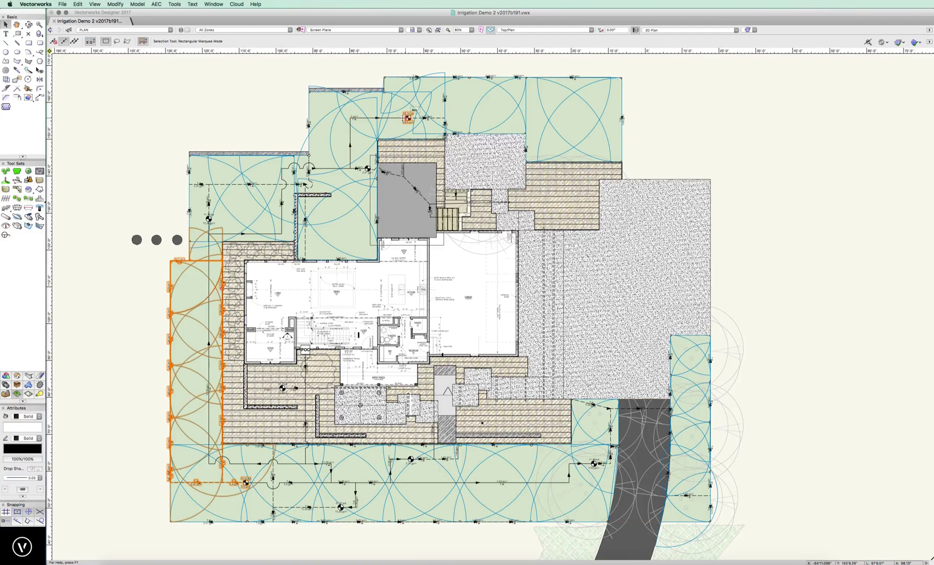
left_click(155, 5)
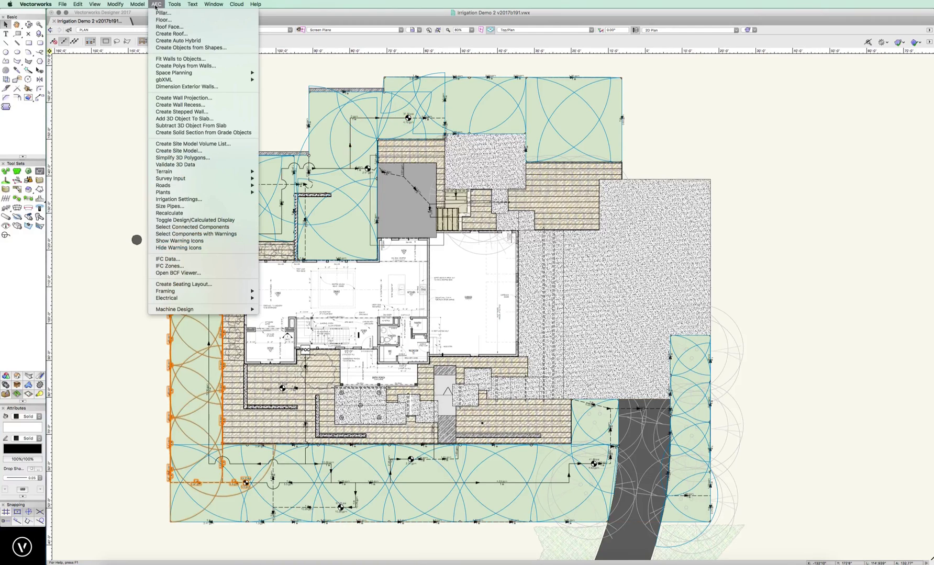
left_click(171, 214)
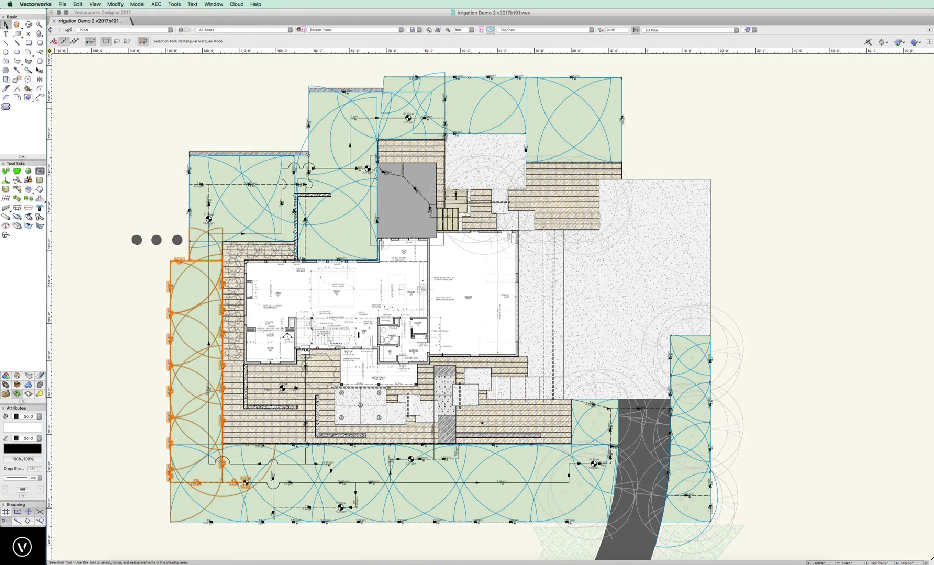
Select all irrigation components with warnings and zoom in on the flagged upper-right lawn zone.
left_click(156, 5)
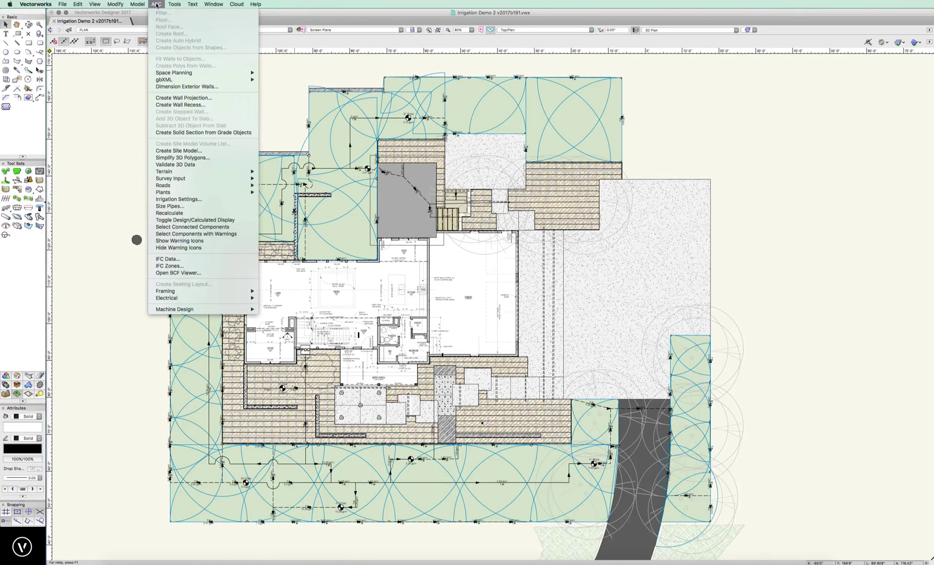
left_click(211, 236)
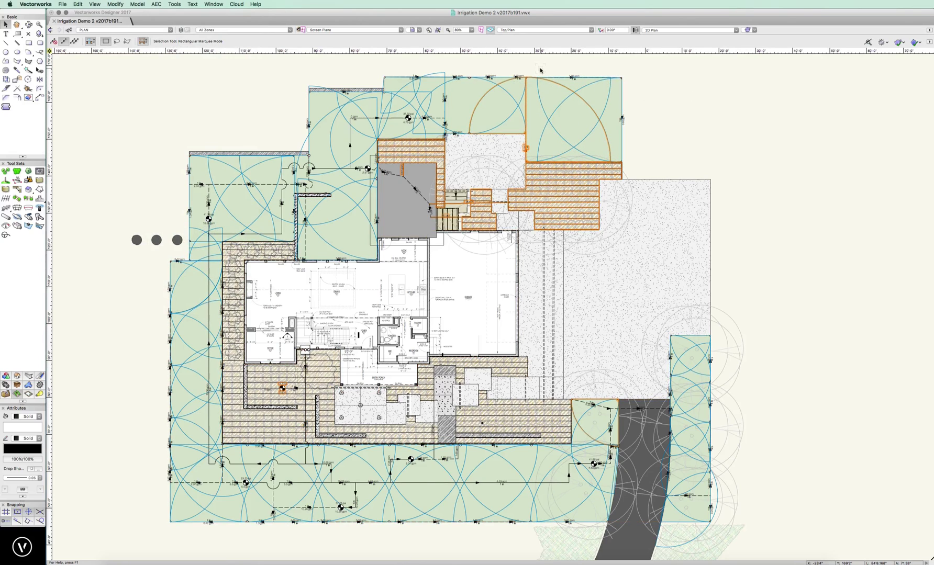
scroll(541, 70, "up", 5)
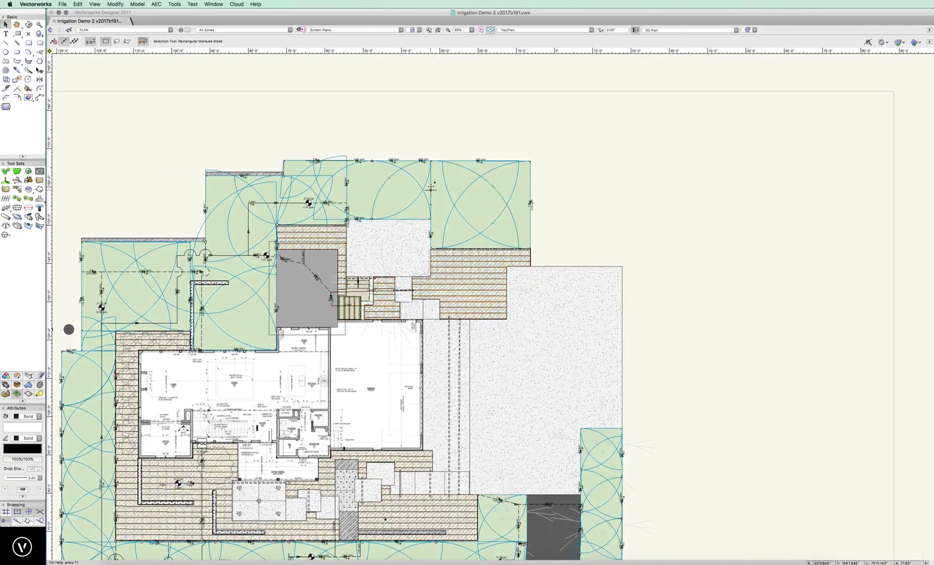
scroll(431, 187, "up", 4)
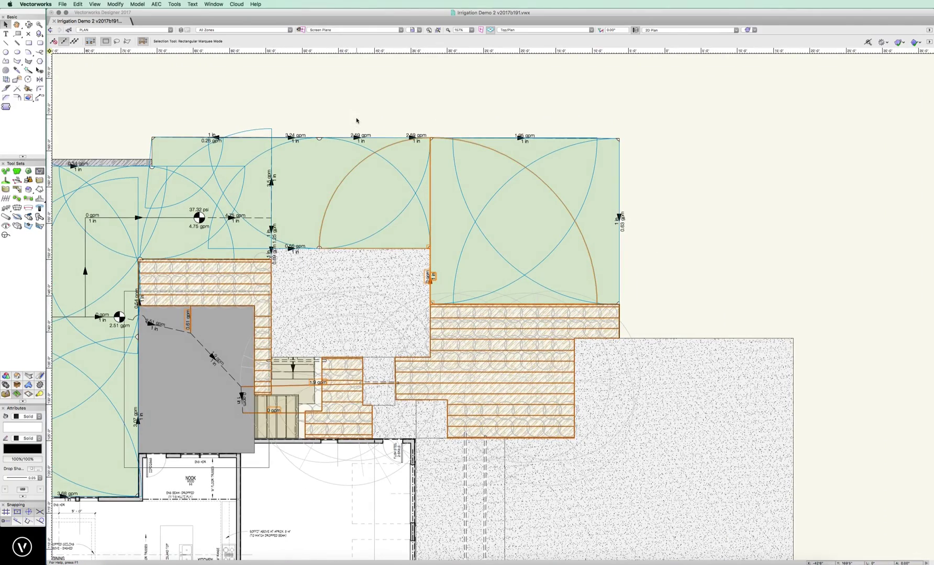
Check both upper lawn spray outlets in Object Info, confirming each reads 'Object Not Connected to Network'.
left_click(433, 247)
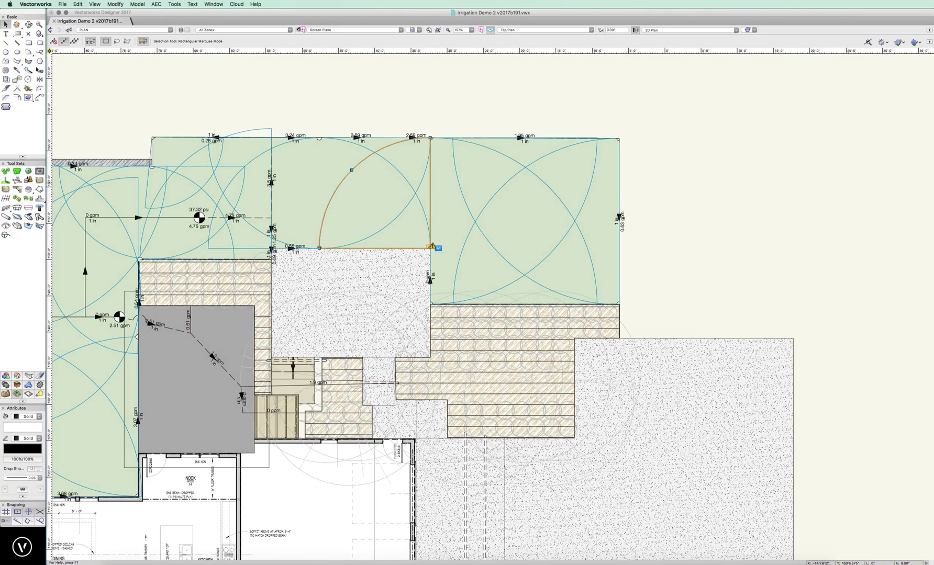
key("super+i")
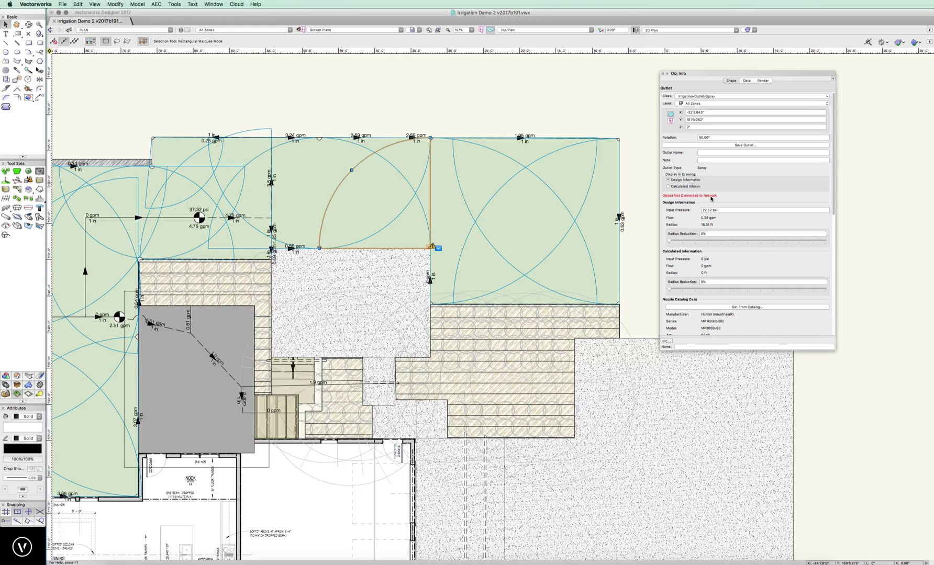
left_click(555, 193)
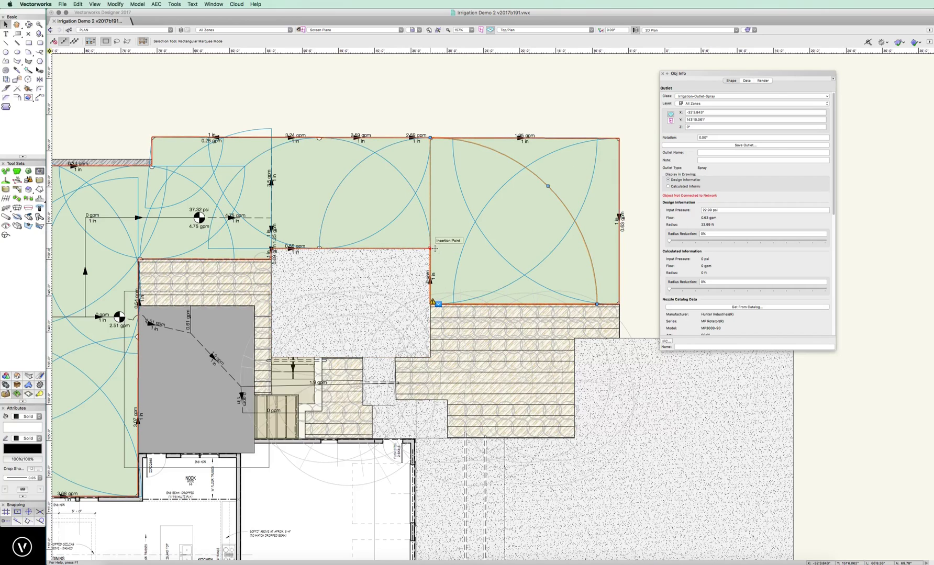
left_click(5, 216)
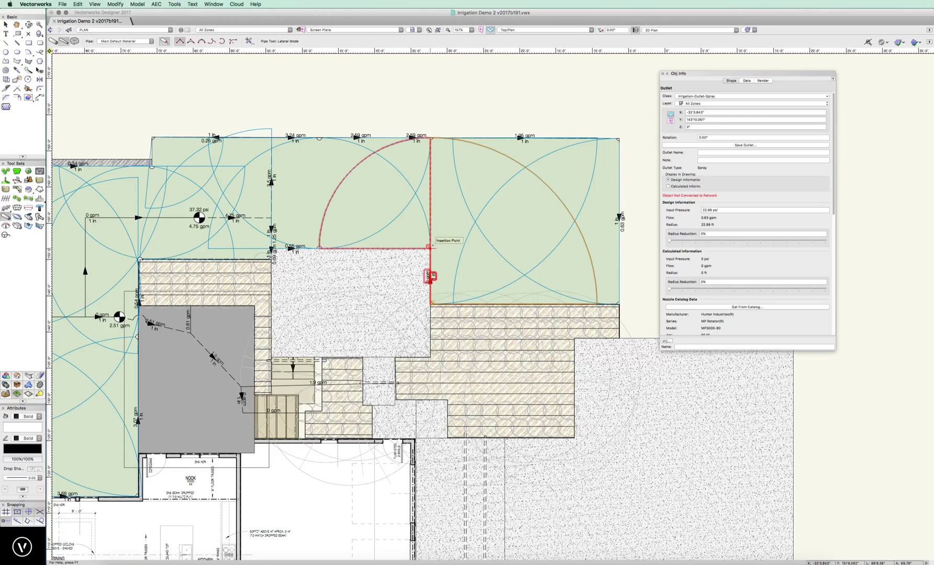
Draw a trial lateral pipe from the inner corner outlet to the top-edge outlet, then delete it.
left_click(430, 248)
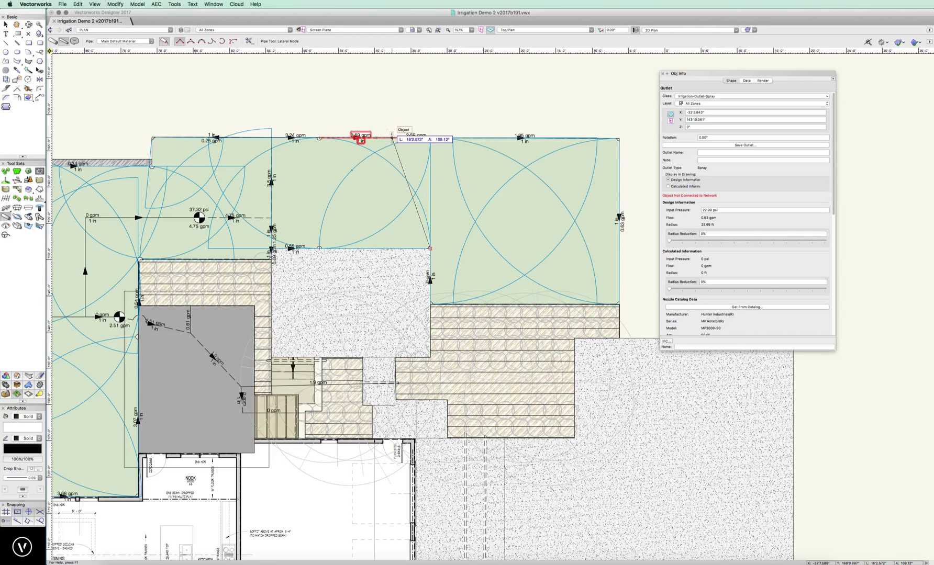
left_click(392, 137)
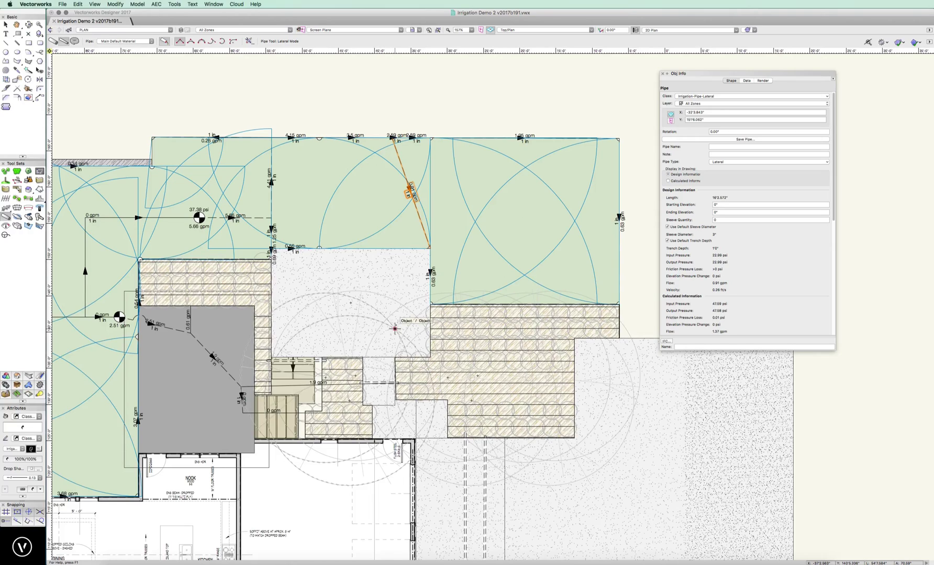
left_click(6, 24)
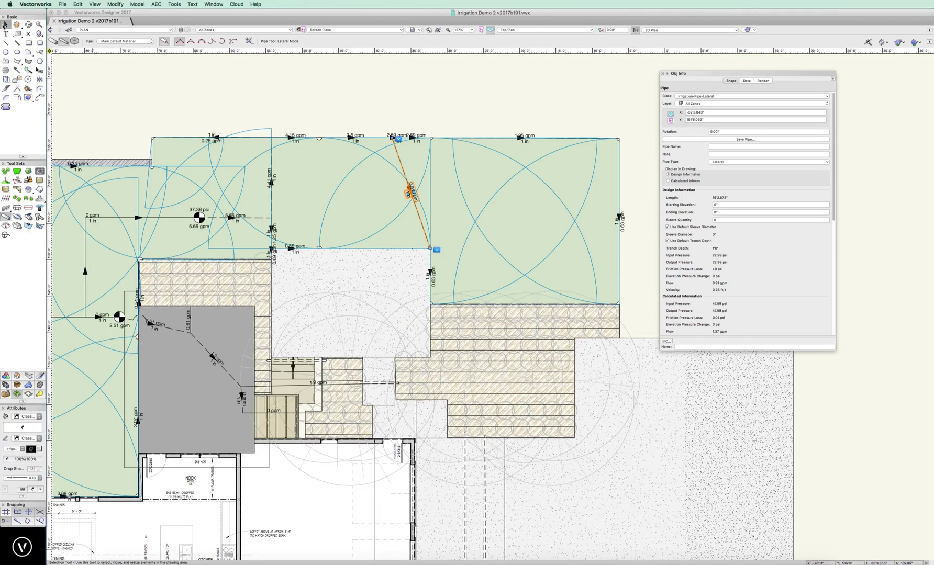
left_click(251, 100)
left_click(410, 191)
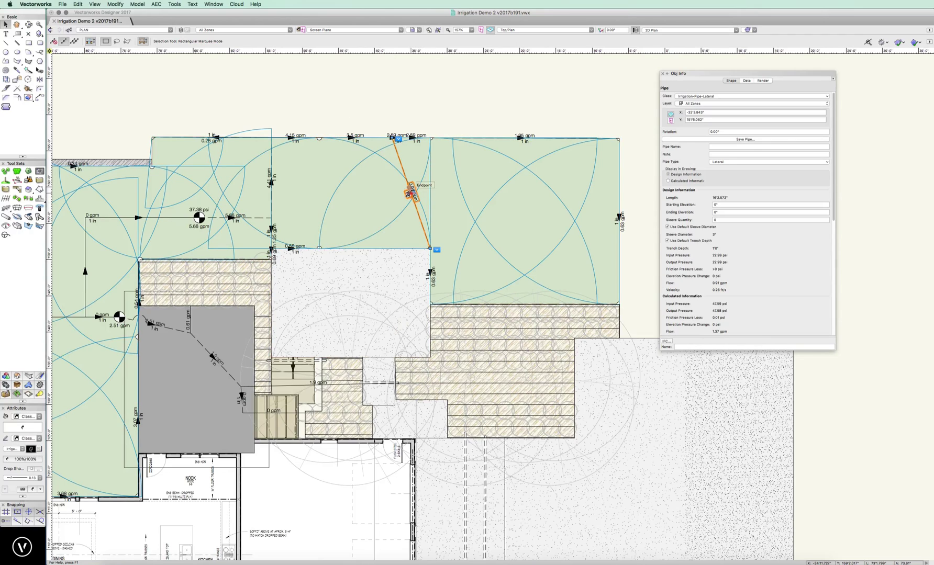
key("Delete")
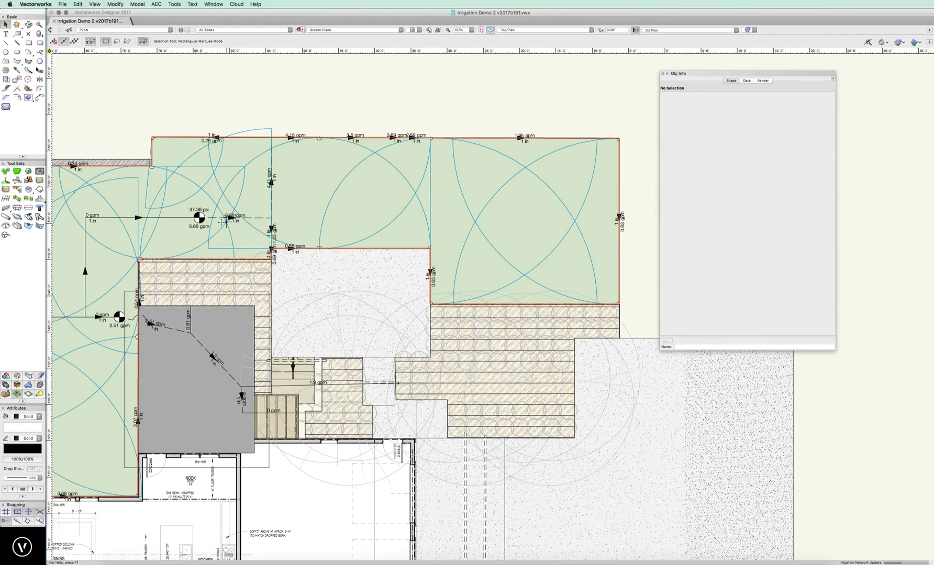
Use Select Connected Components on an upper-zone component to select its 20 downstream objects.
left_click(156, 4)
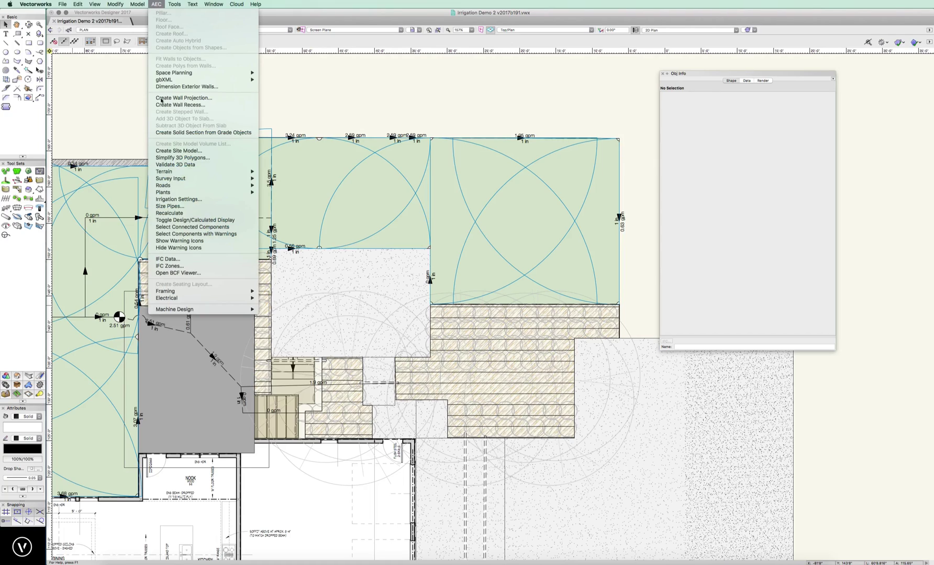
left_click(173, 228)
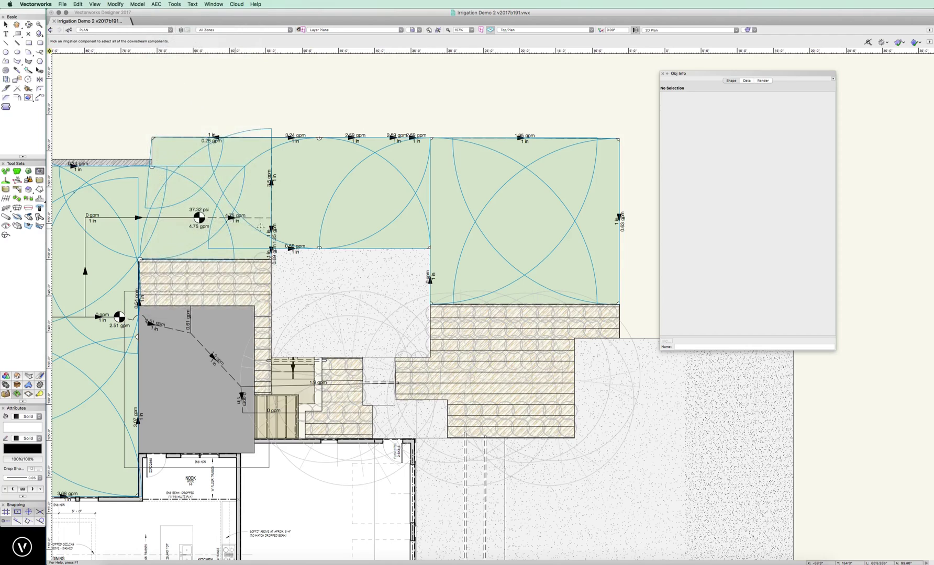
left_click(199, 217)
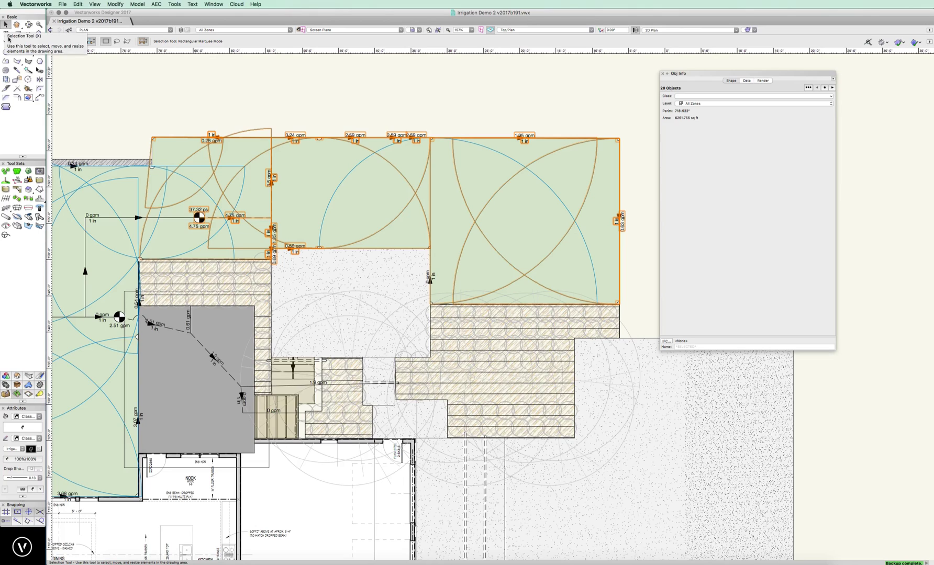
Draw a roughly 17' lateral pipe from the lawn's inner corner to the top-edge outlet.
left_click(6, 217)
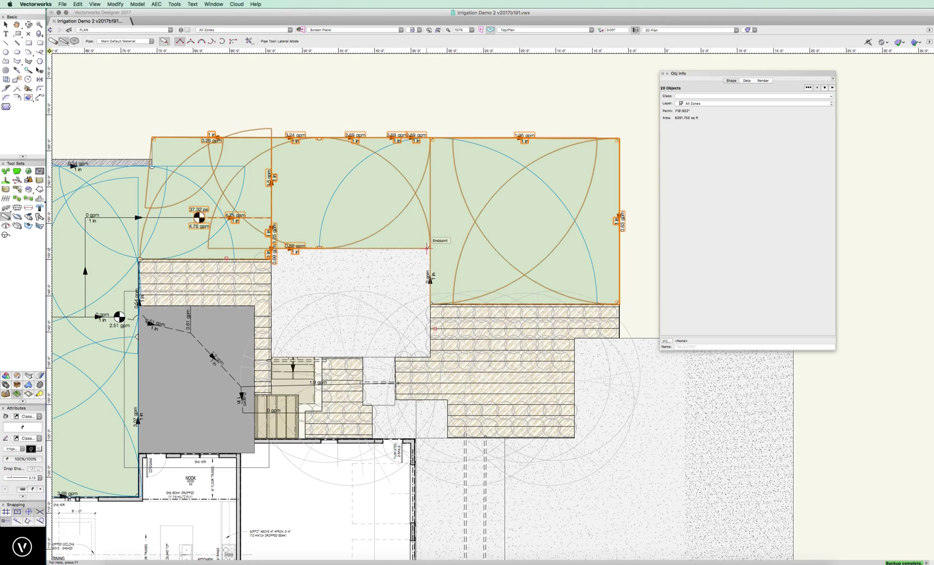
left_click(429, 248)
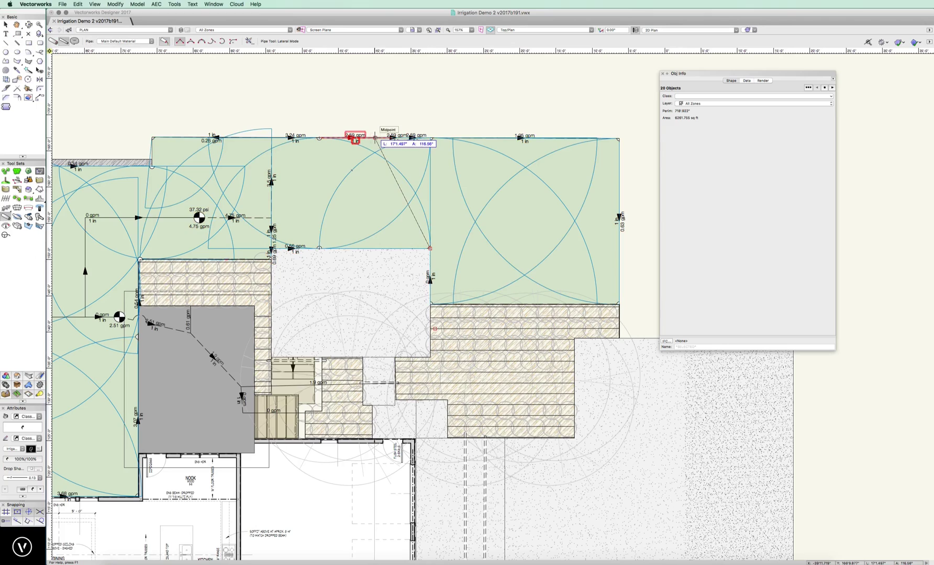
left_click(374, 138)
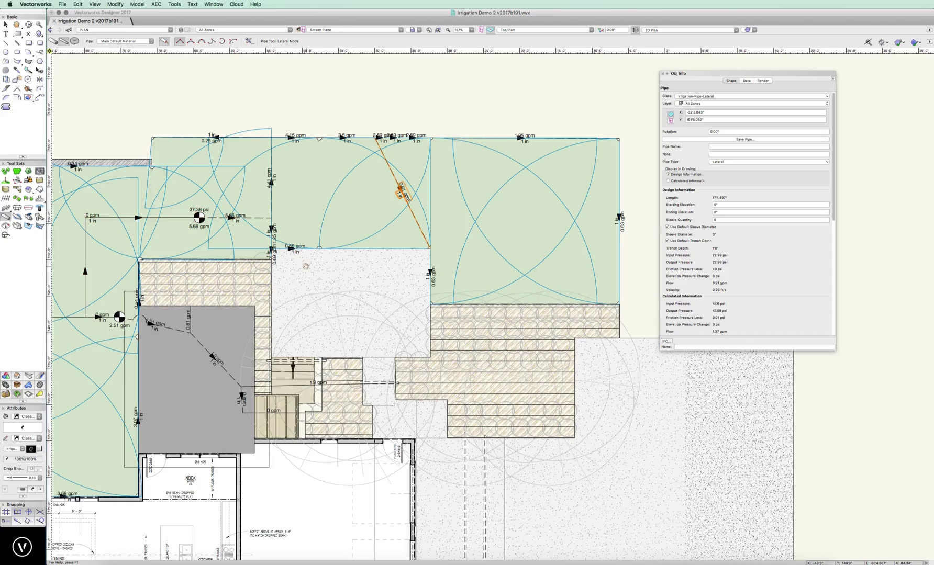
Pan and zoom out from 107% to 58% so the whole site plan fits.
middle_click_drag(305, 266, 383, 219)
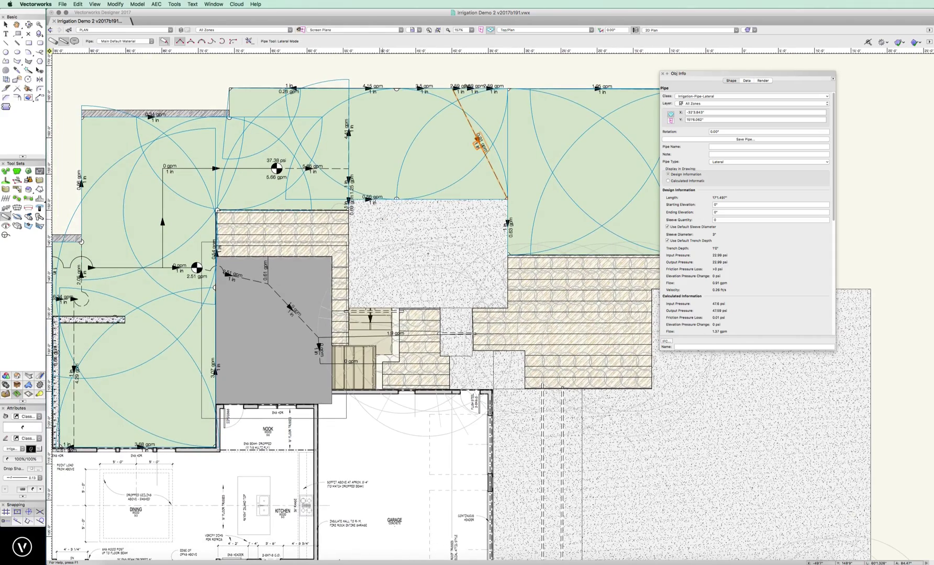
scroll(375, 224, "down", 3)
middle_click_drag(276, 393, 383, 263)
left_click_drag(728, 73, 860, 43)
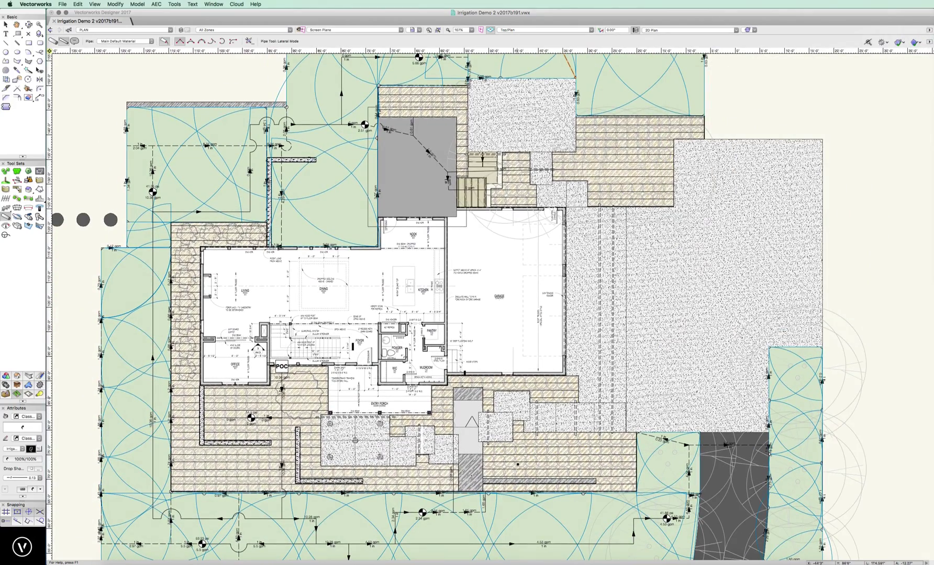
scroll(393, 493, "down", 5)
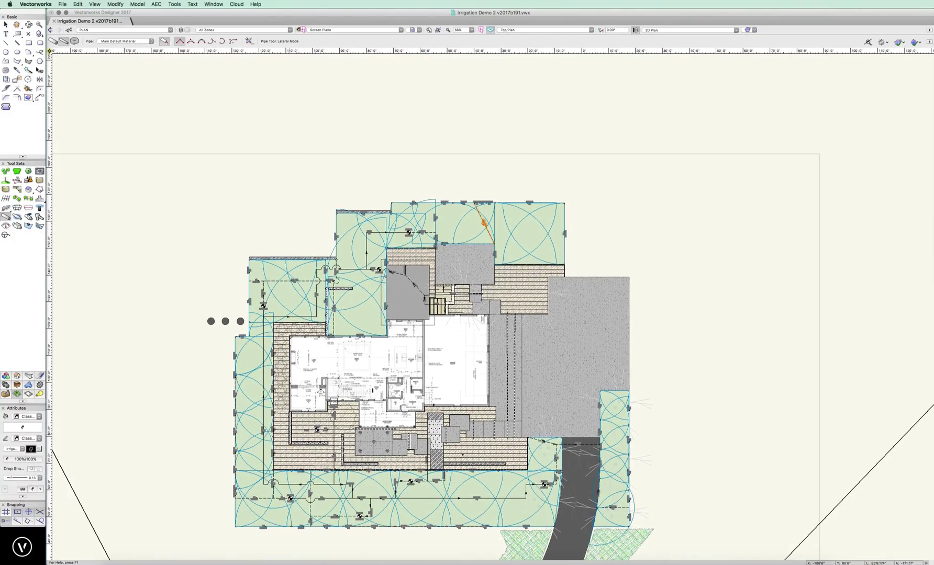
left_click(156, 4)
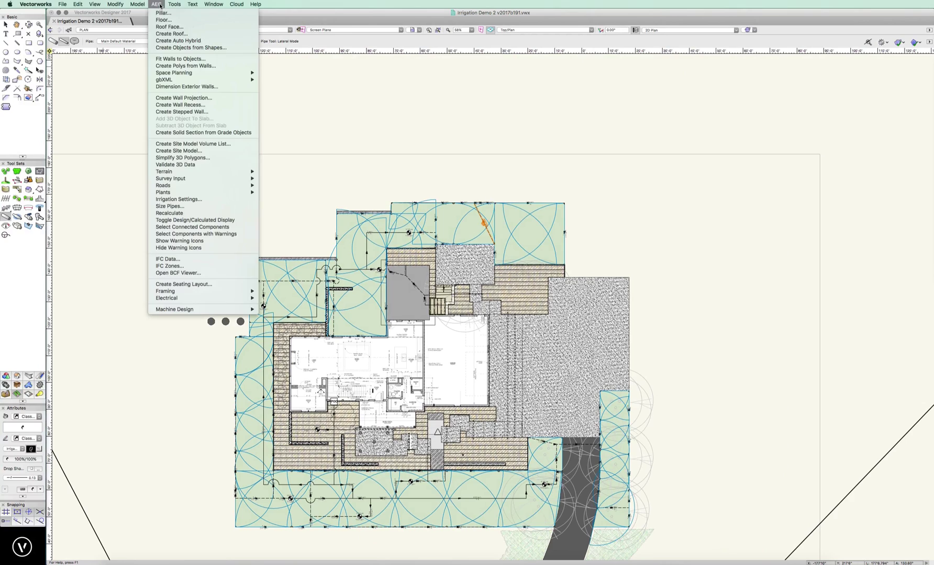
Select every component connected to the POC, revealing the unconnected top-right lawn zones.
left_click(171, 231)
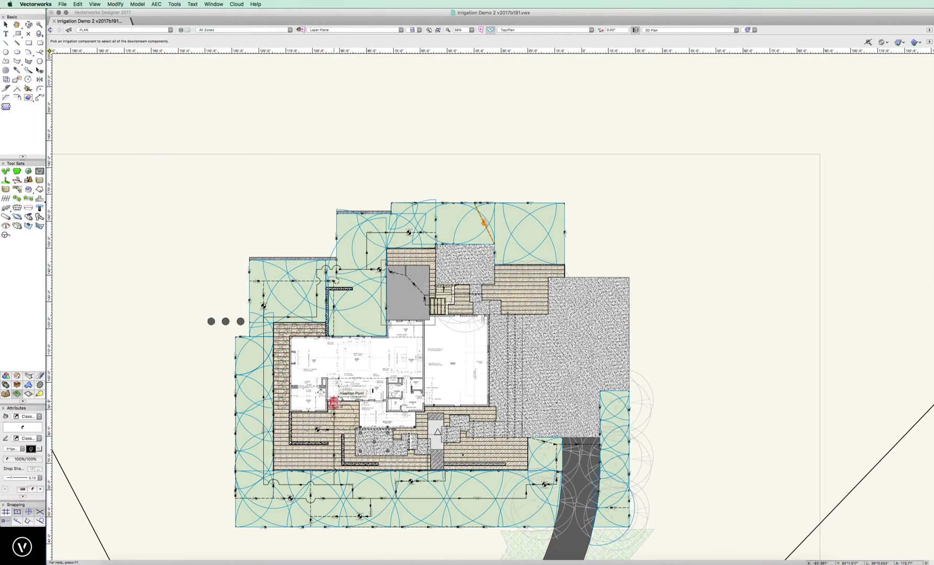
left_click(334, 402)
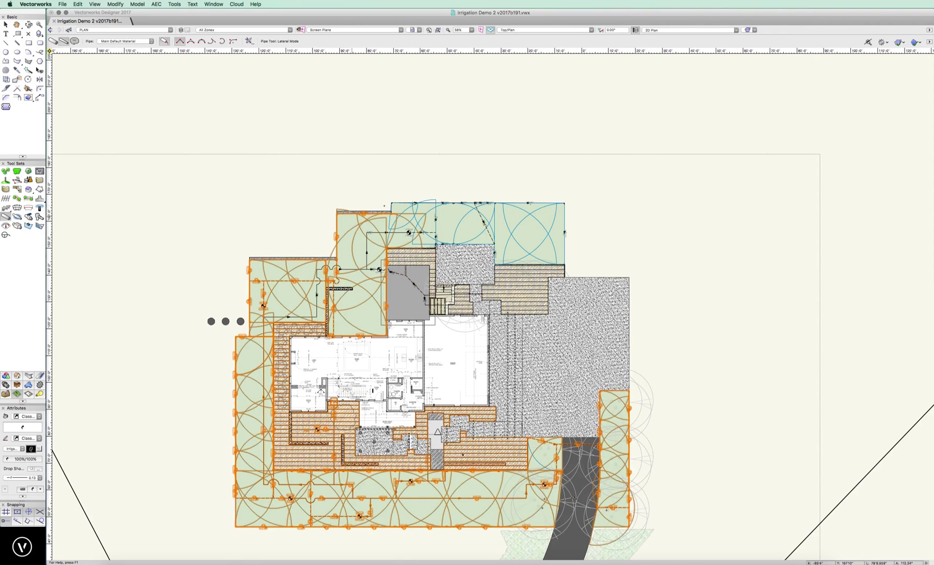
Drag the upper-left lateral pipe's loose end and snap it onto the adjoining vertical pipe.
scroll(225, 322, "up", 3)
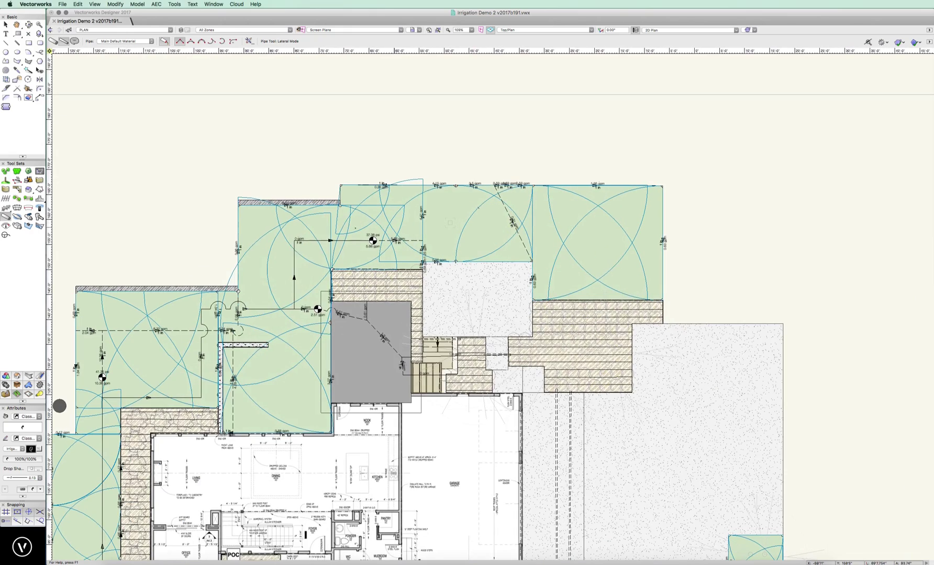
scroll(60, 406, "up", 1)
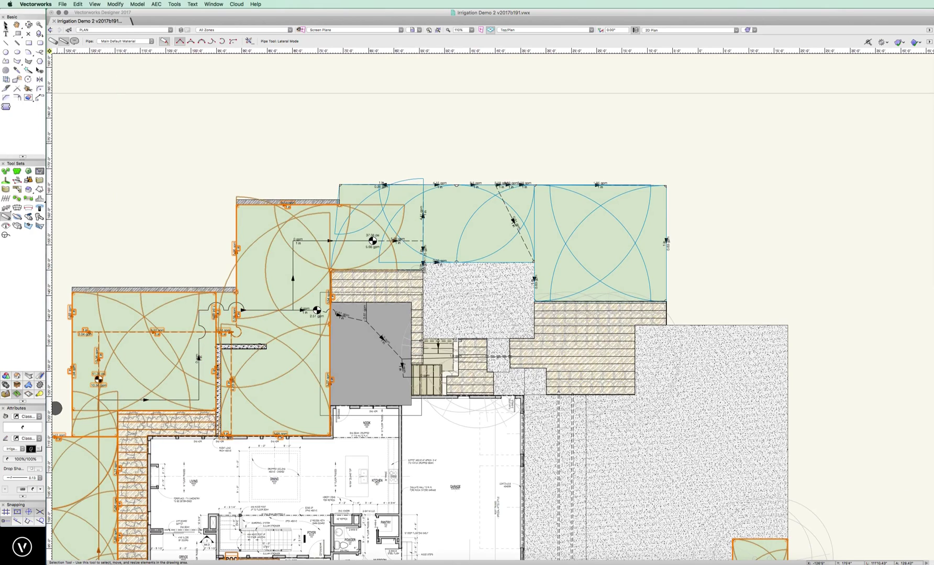
left_click(6, 25)
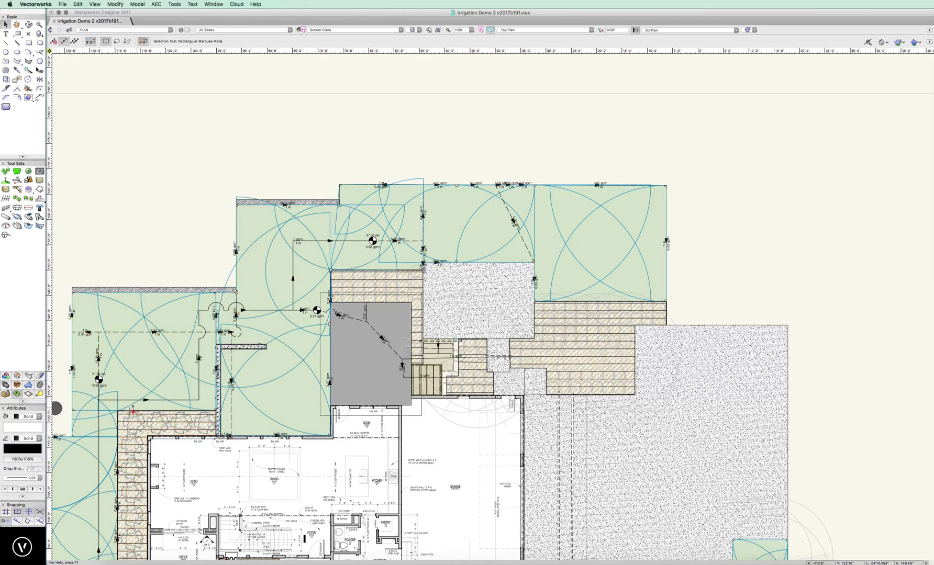
left_click(133, 400)
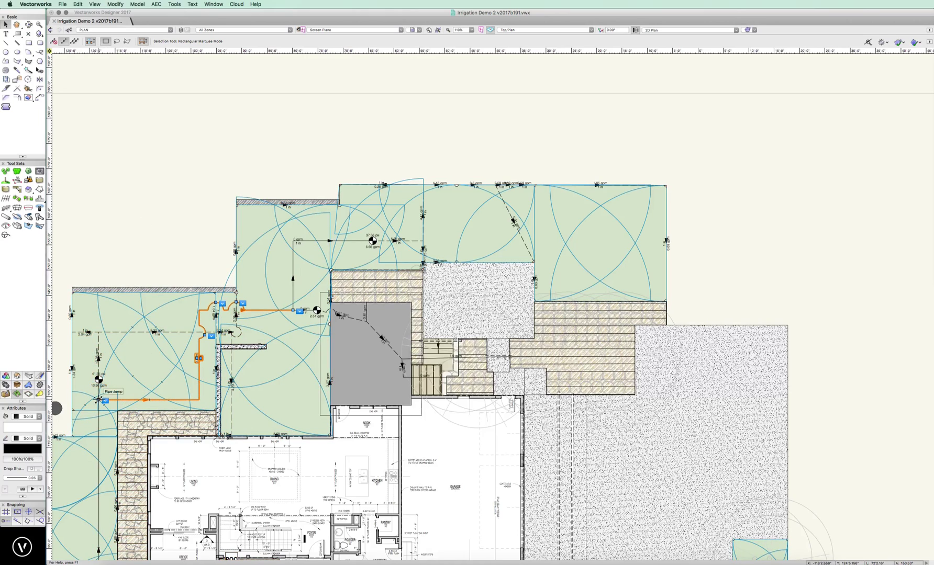
mouse_move(98, 400)
left_mouse_down()
mouse_move(126, 390)
mouse_move(137, 372)
mouse_move(124, 378)
mouse_move(134, 400)
left_mouse_up()
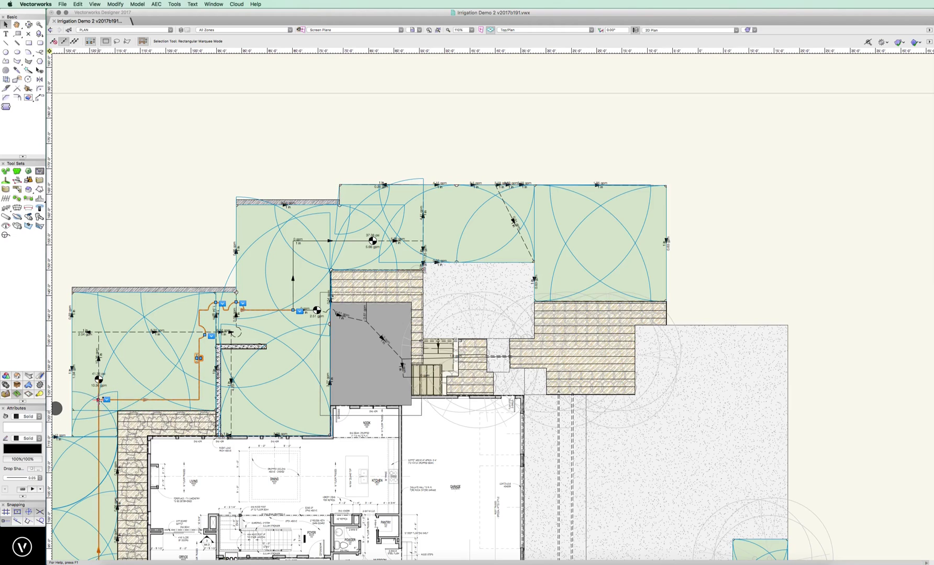
scroll(100, 401, "up", 5)
scroll(99, 400, "up", 5)
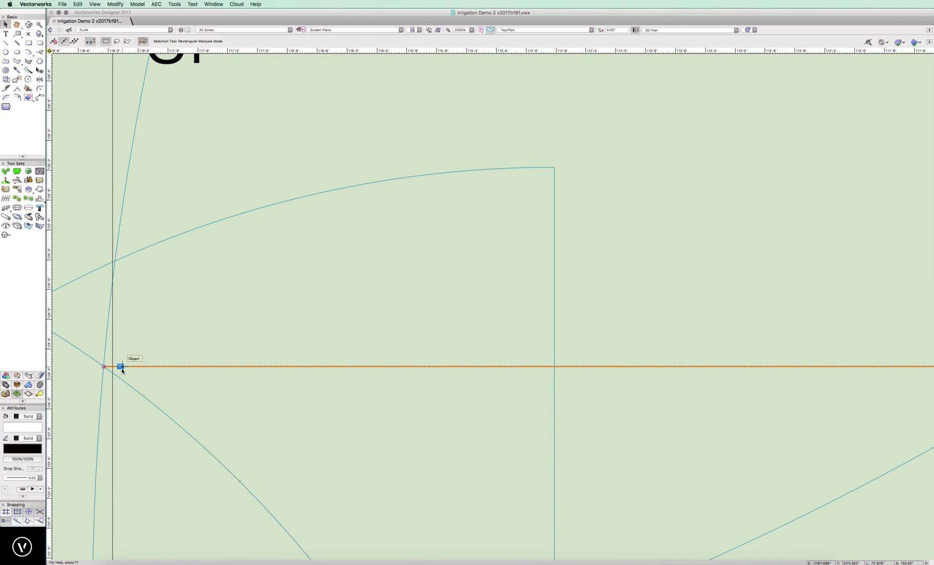
mouse_move(104, 366)
left_mouse_down()
mouse_move(116, 375)
mouse_move(112, 367)
left_mouse_up()
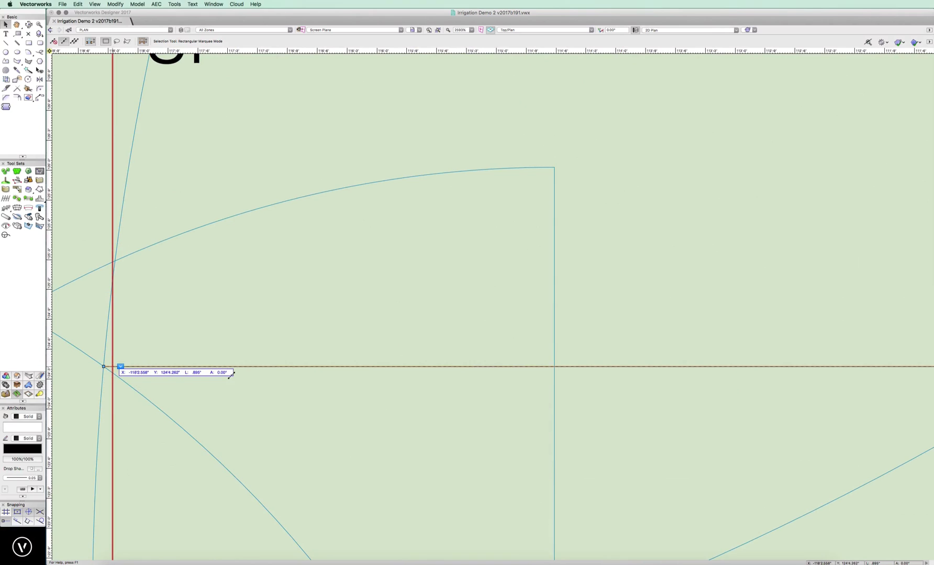
left_click_drag(231, 374, 231, 375)
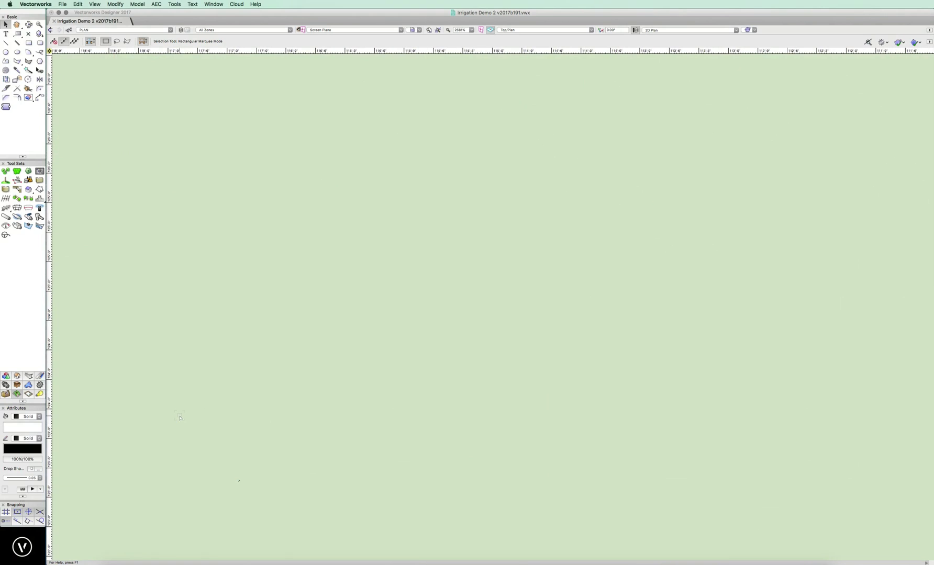
scroll(180, 418, "down", 10)
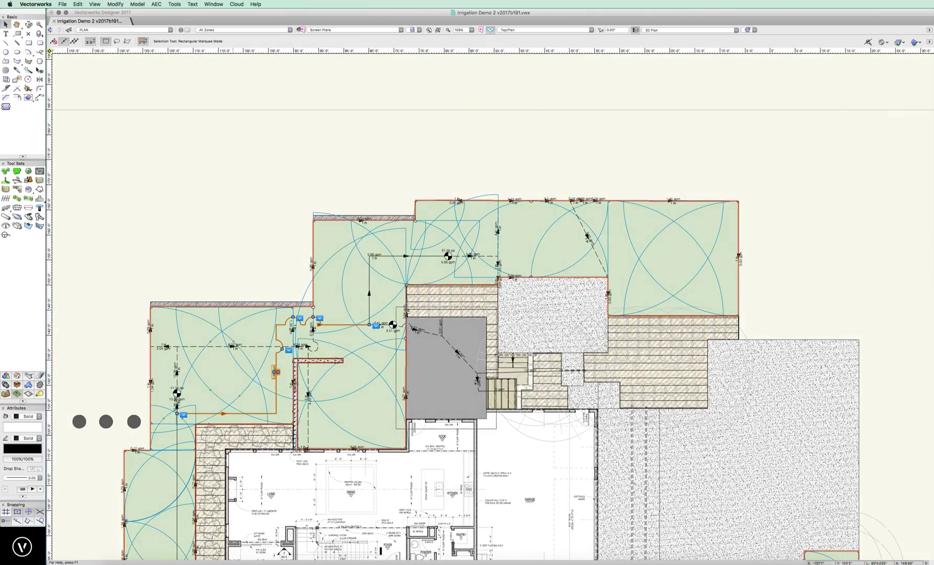
Zoom out and rerun Select Connected Components from the POC, confirming the top-right lawns now connect.
middle_click_drag(336, 464, 288, 250)
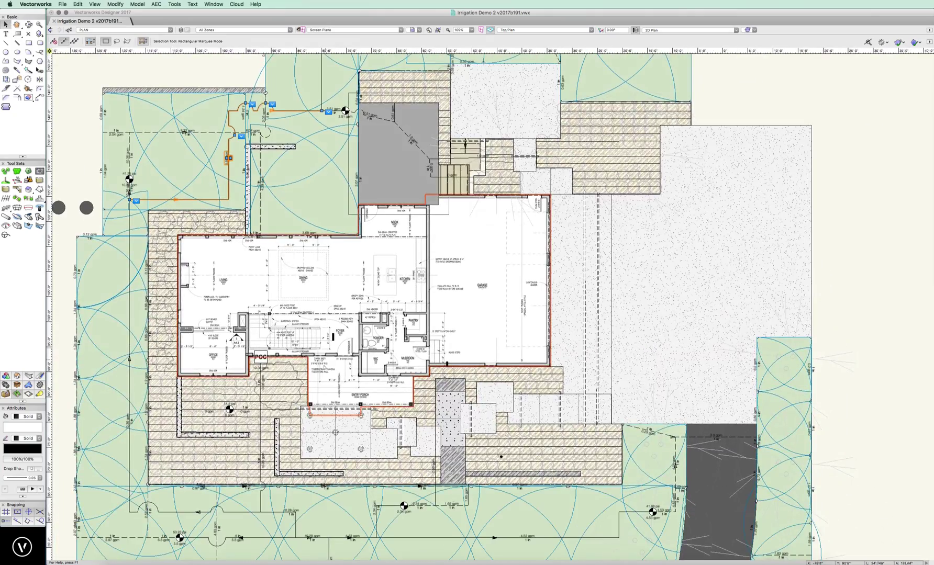
scroll(324, 364, "down", 3)
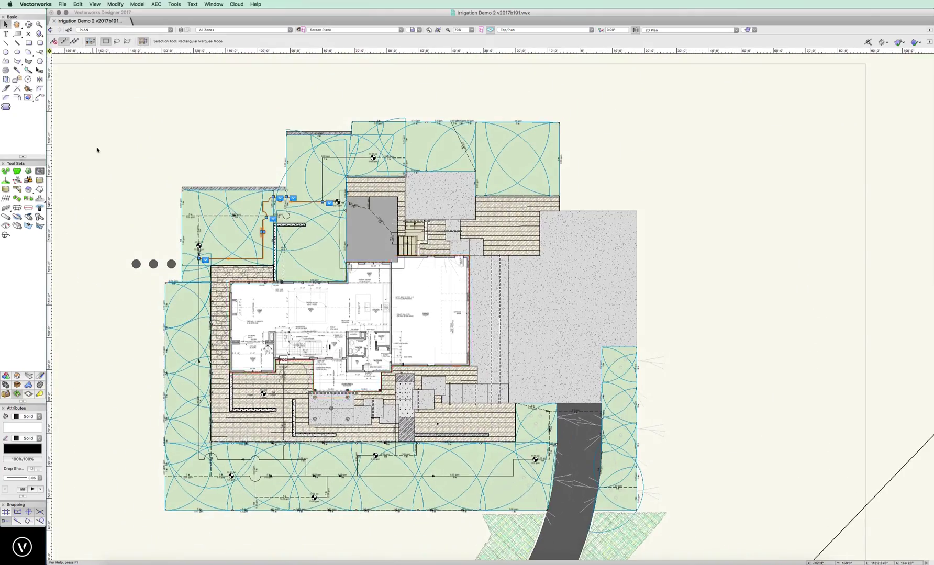
left_click(156, 5)
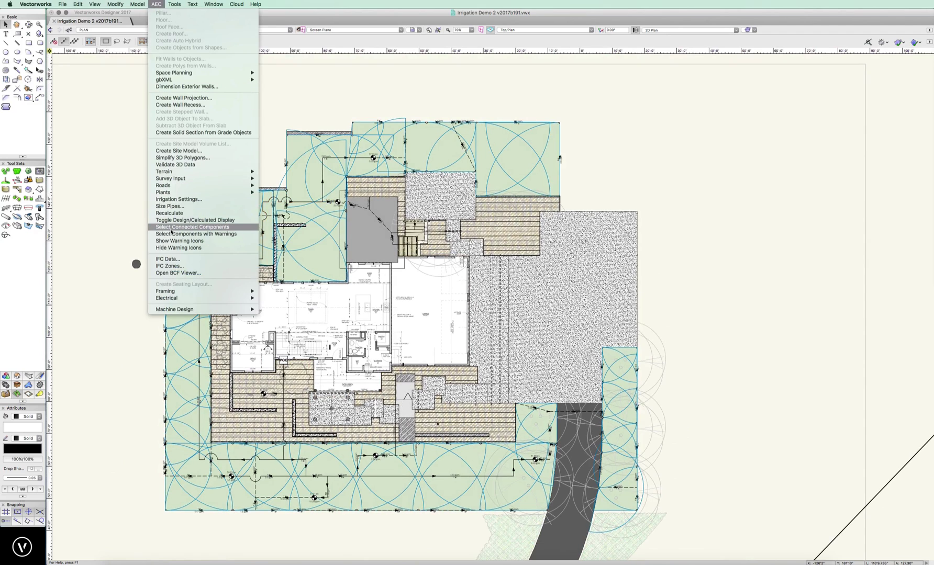
left_click(193, 227)
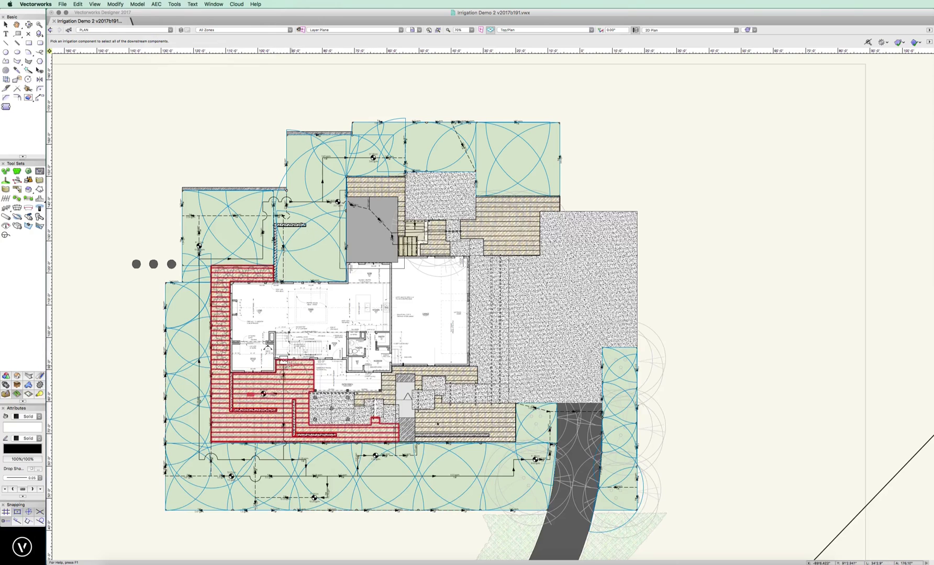
left_click(283, 361)
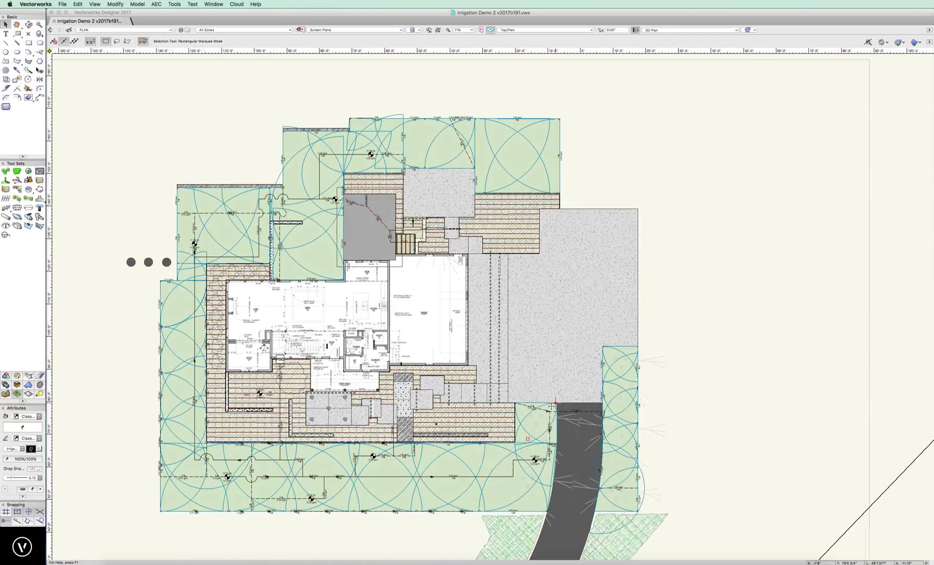
Draw a short 1 in lateral pipe from the 3.8 gpm line to the driveway-corner spray head.
scroll(554, 404, "up", 10)
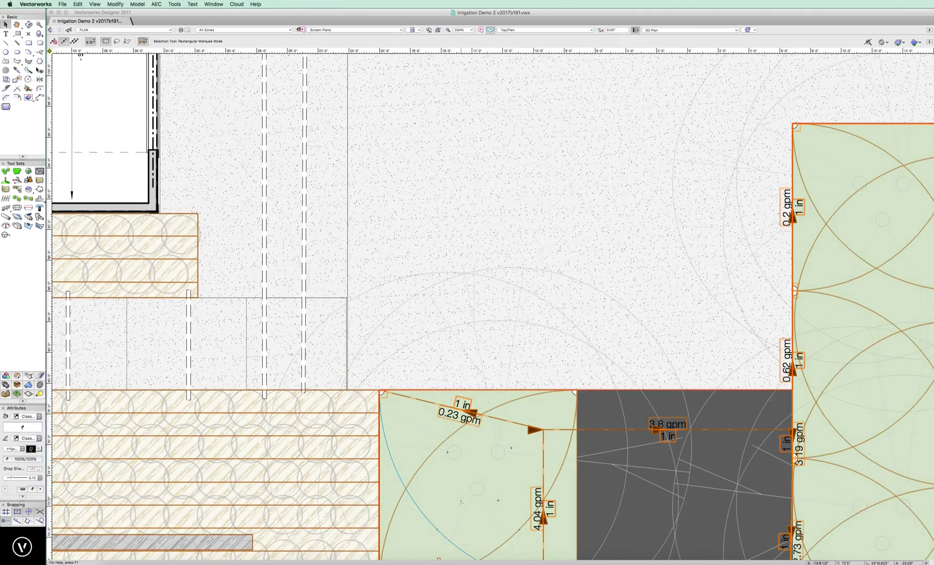
middle_click_drag(461, 502, 328, 373)
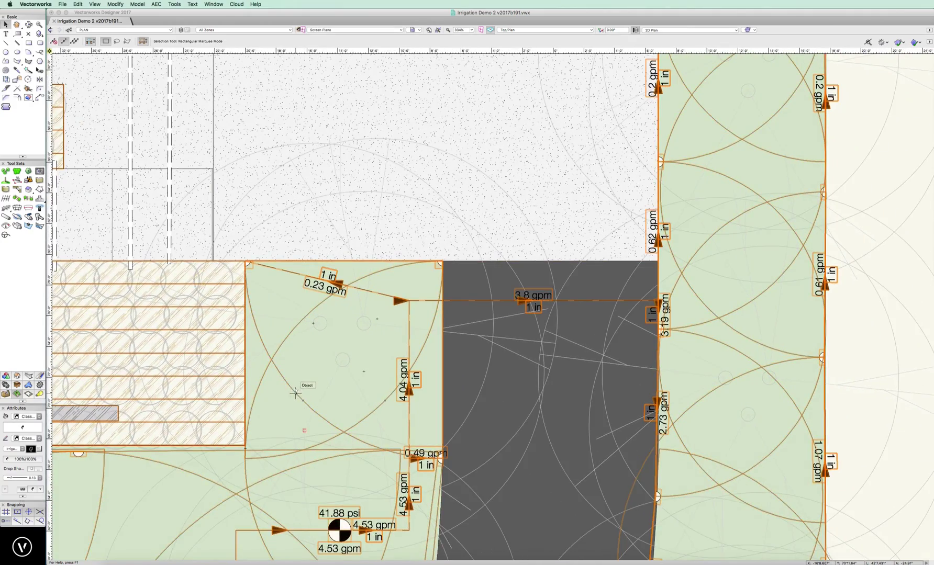
left_click(296, 393)
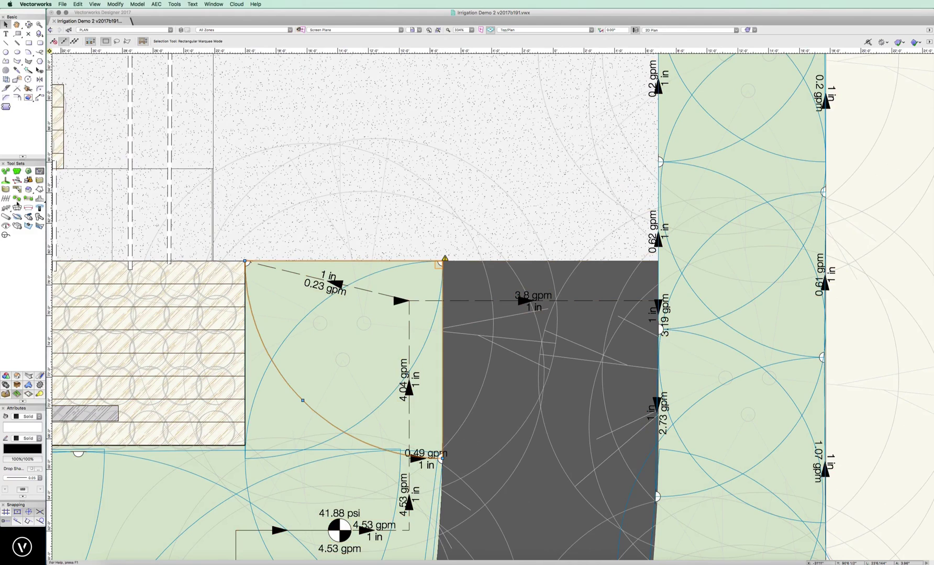
left_click(5, 216)
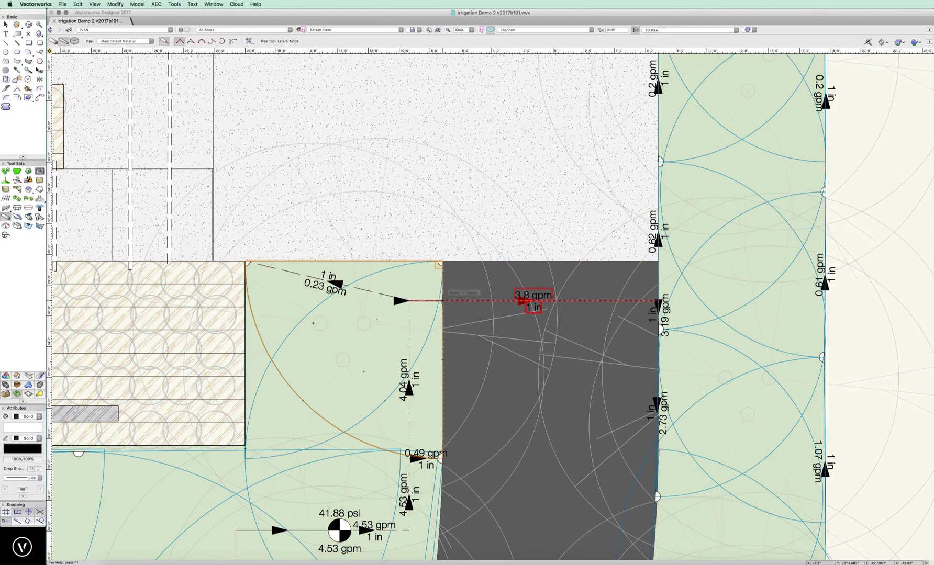
left_click(443, 301)
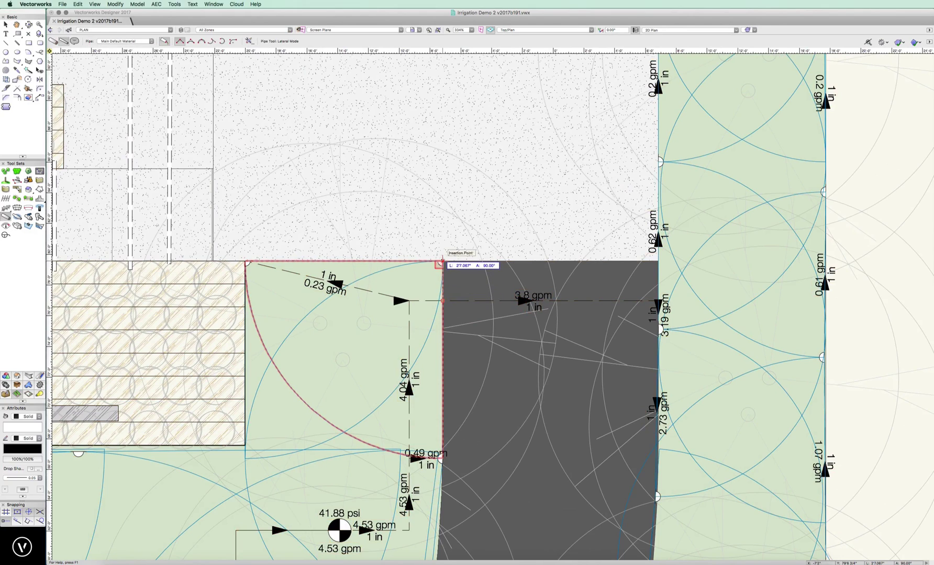
double_click(439, 261)
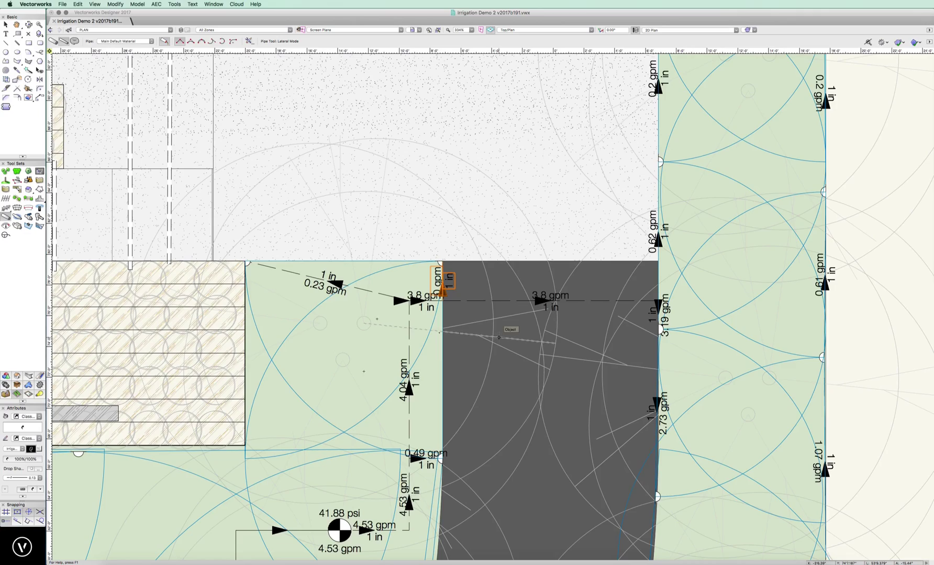
scroll(471, 330, "down", 7)
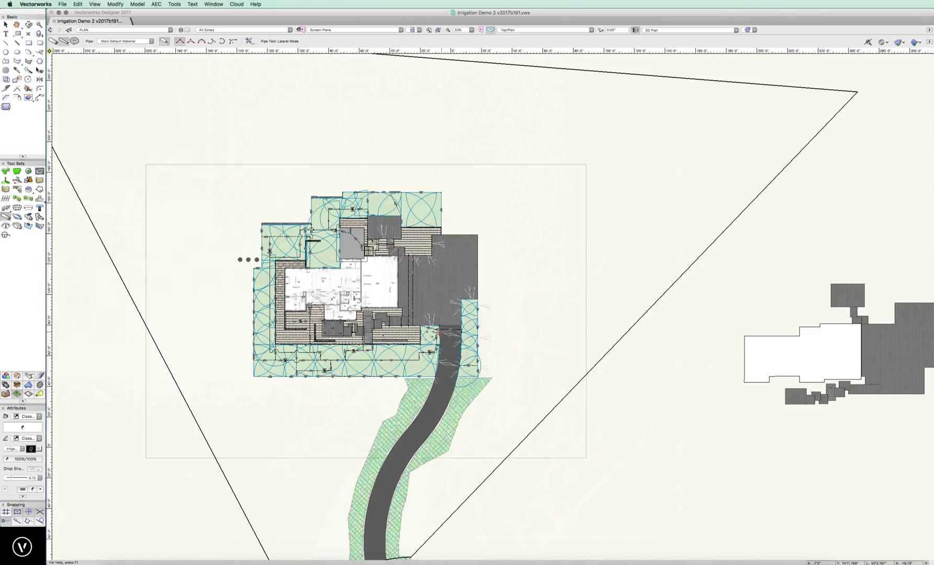